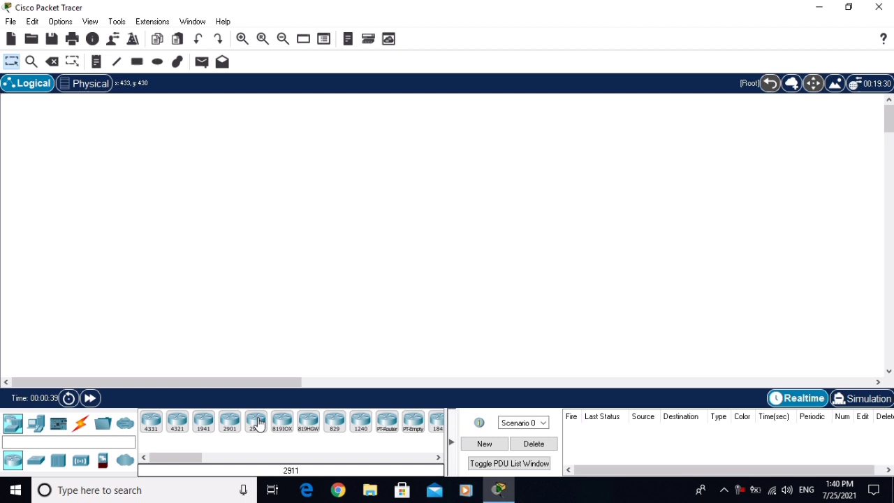
- Place a 2911 router, a 2960 switch to its left, and a PC further left
{"action": "left_click_drag", "start_coordinate": [259, 425], "coordinate": [610, 222]}
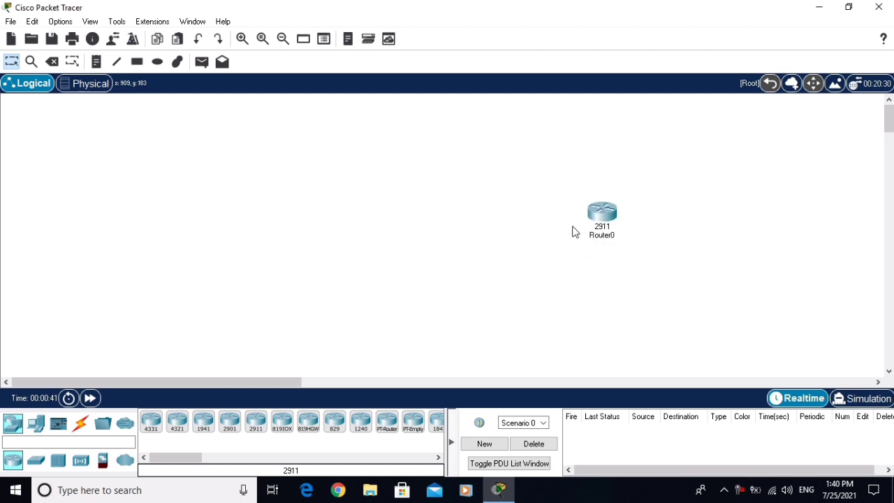
{"action": "left_click", "coordinate": [35, 460]}
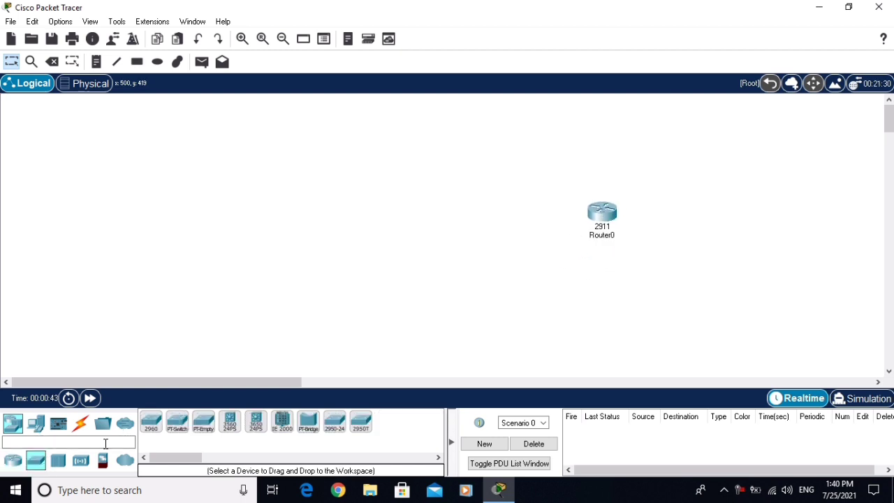
{"action": "mouse_move", "coordinate": [151, 422]}
{"action": "left_mouse_down"}
{"action": "mouse_move", "coordinate": [487, 226]}
{"action": "mouse_move", "coordinate": [479, 218]}
{"action": "left_mouse_up"}
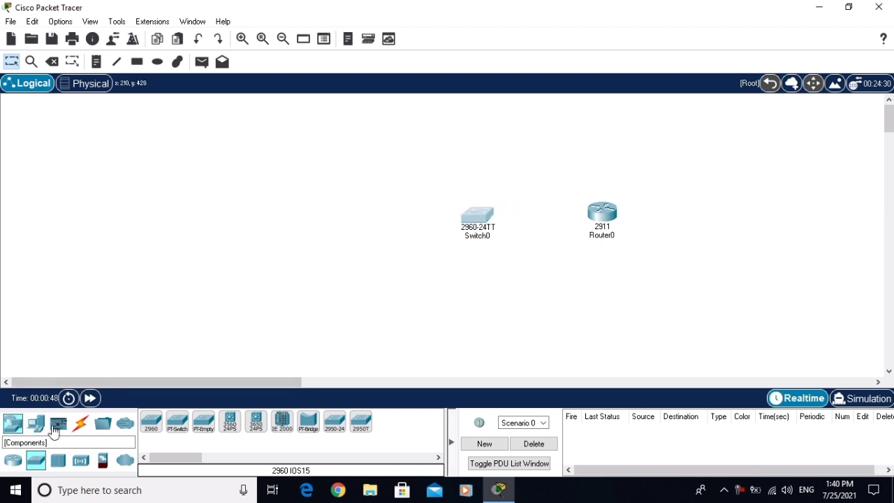
{"action": "left_click", "coordinate": [57, 424]}
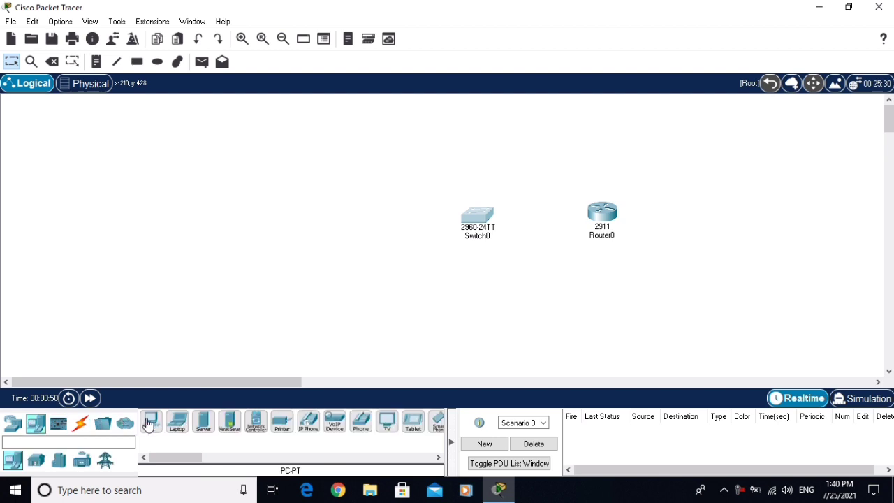
{"action": "mouse_move", "coordinate": [151, 421]}
{"action": "left_mouse_down"}
{"action": "mouse_move", "coordinate": [332, 223]}
{"action": "mouse_move", "coordinate": [357, 222]}
{"action": "left_mouse_up"}
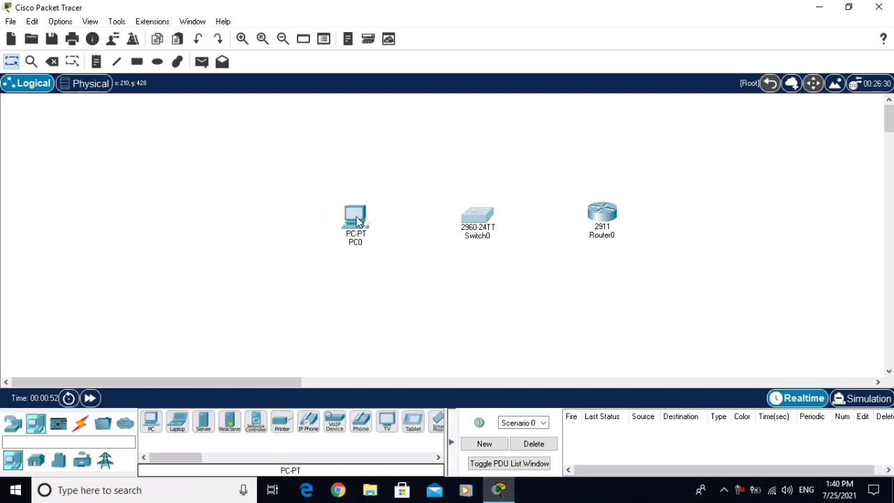
- Connect PC0 to Switch0 and Switch0 to Router0 with automatic cables
{"action": "left_click", "coordinate": [80, 425]}
{"action": "left_click", "coordinate": [151, 421]}
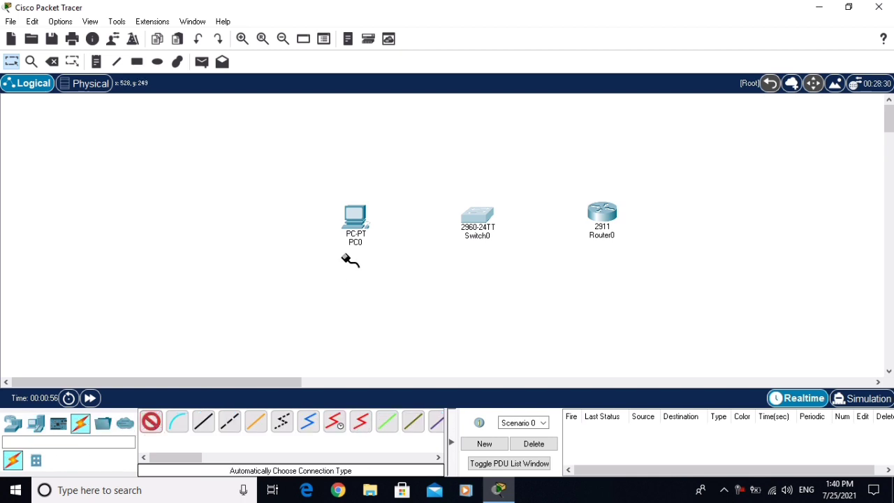
{"action": "left_click", "coordinate": [356, 217]}
{"action": "left_click", "coordinate": [482, 215]}
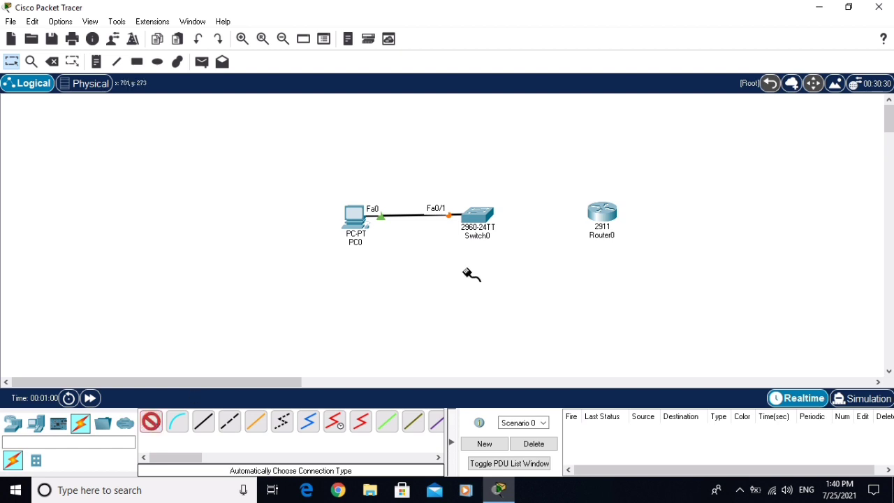
{"action": "left_click", "coordinate": [482, 215]}
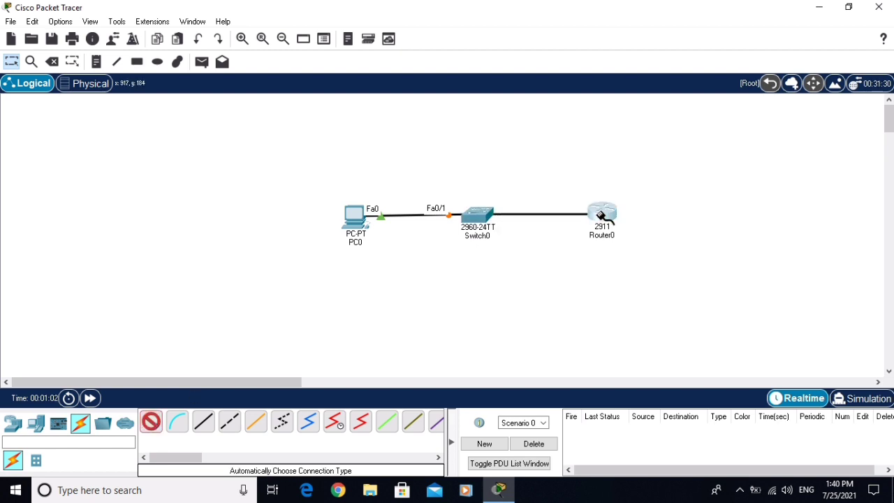
{"action": "left_click", "coordinate": [602, 213]}
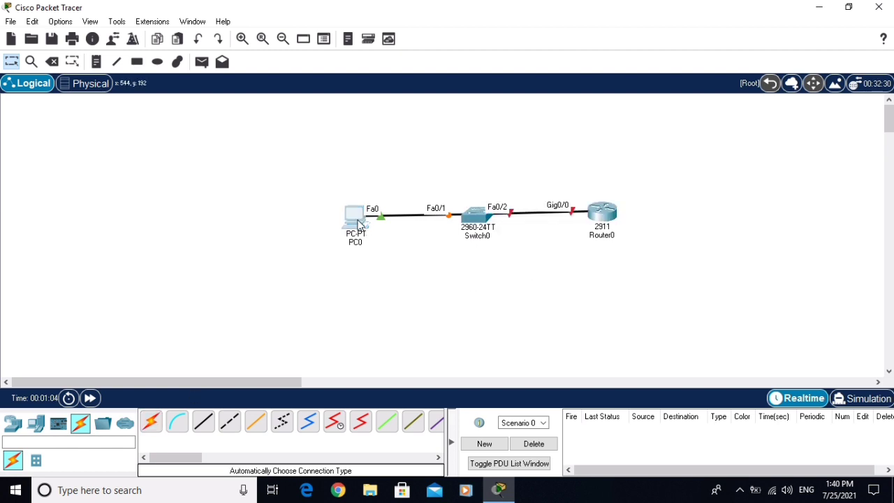
- Line PC0, Switch0 and Router0 up in a neat row
{"action": "left_click_drag", "start_coordinate": [357, 218], "coordinate": [300, 208]}
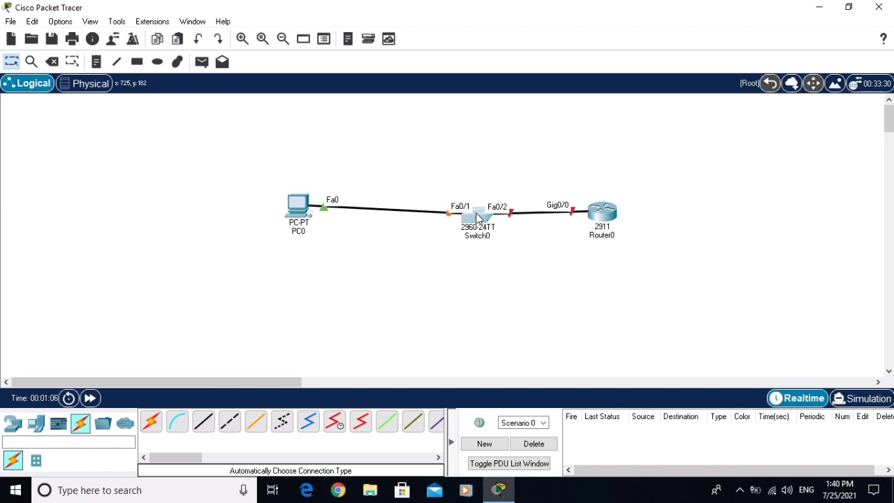
{"action": "left_click_drag", "start_coordinate": [480, 216], "coordinate": [454, 208]}
{"action": "left_click_drag", "start_coordinate": [603, 217], "coordinate": [591, 212]}
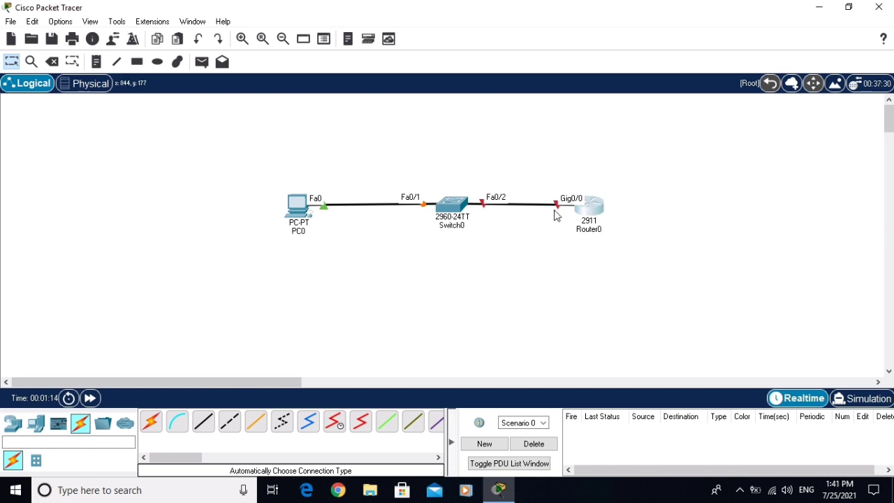
- Open Router0's CLI and decline the initial configuration dialog
{"action": "left_click", "coordinate": [592, 217]}
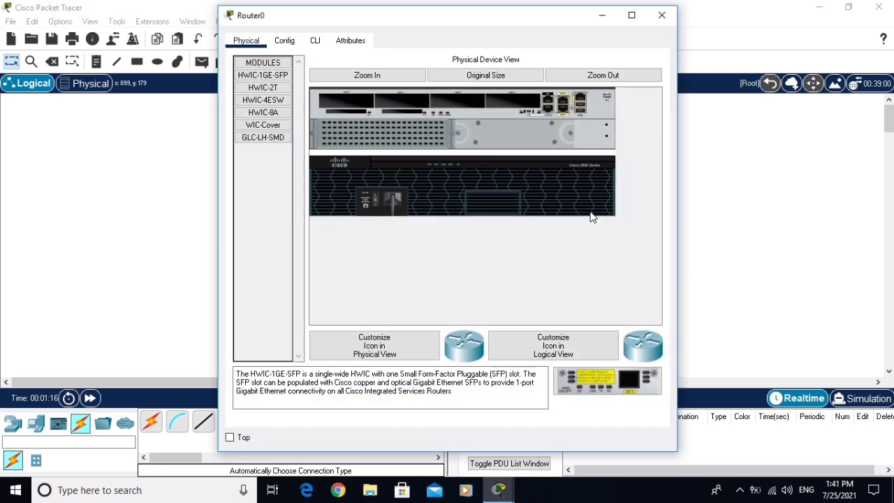
{"action": "left_click", "coordinate": [316, 42]}
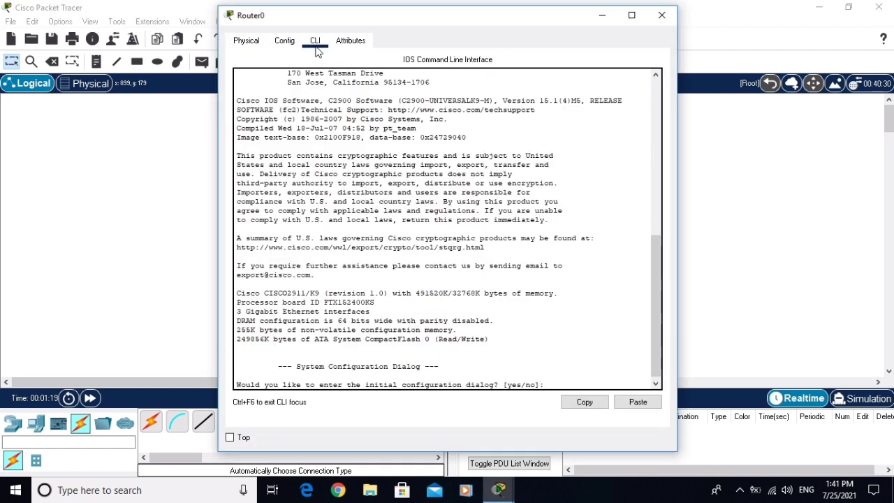
{"action": "left_click", "coordinate": [568, 381]}
{"action": "type", "text": "no"}
{"action": "key", "text": "Return"}
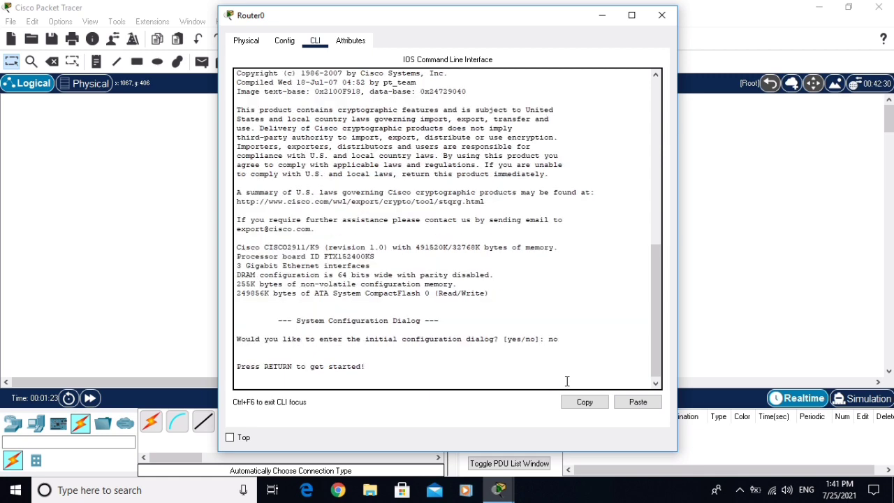
{"action": "key", "text": "Return"}
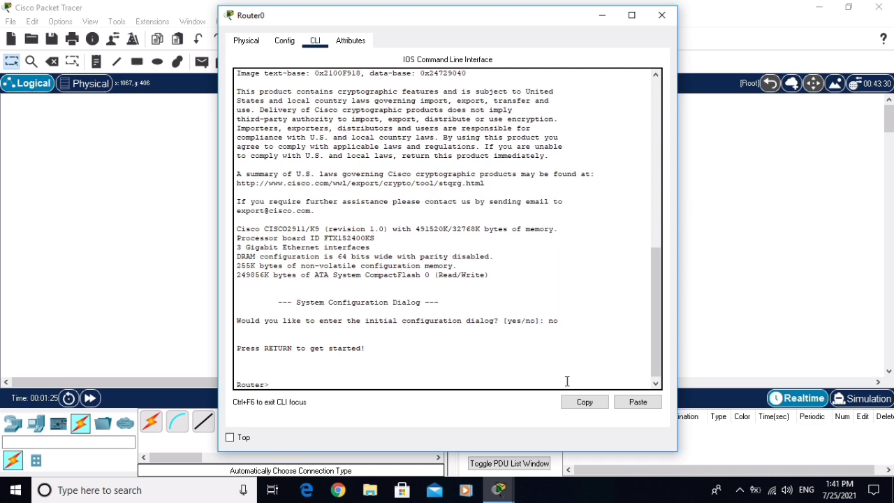
- Enter privileged mode with enable, then global configuration mode
{"action": "type", "text": "enable"}
{"action": "key", "text": "Return"}
{"action": "type", "text": "conf t"}
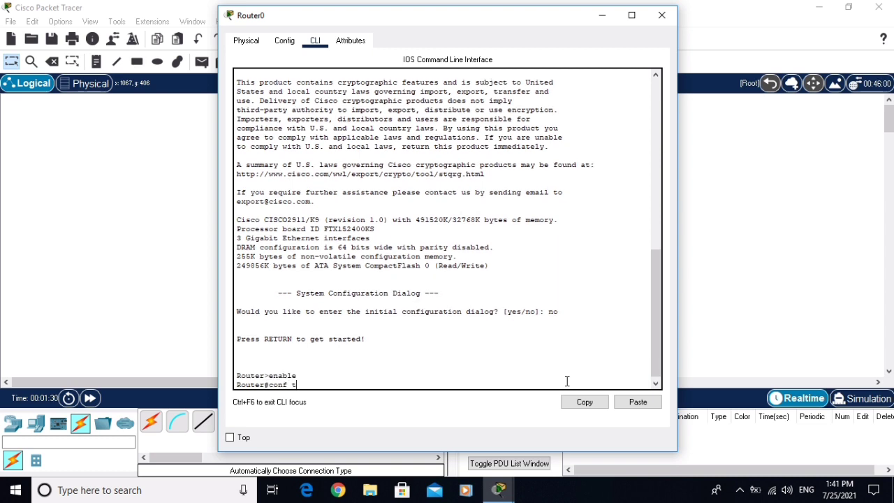
{"action": "key", "text": "Return"}
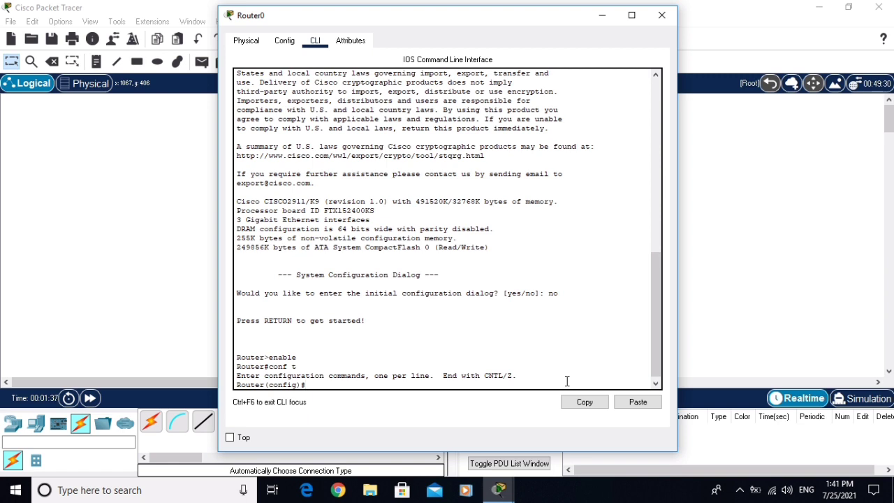
{"action": "type", "text": "enable se"}
{"action": "type", "text": "cret "}
{"action": "type", "text": "cisco1"}
{"action": "type", "text": "23"}
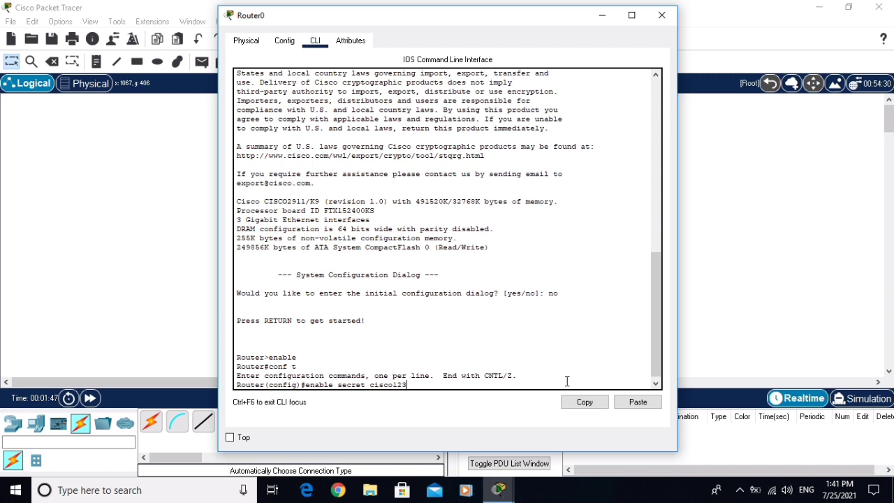
{"action": "key", "text": "Return"}
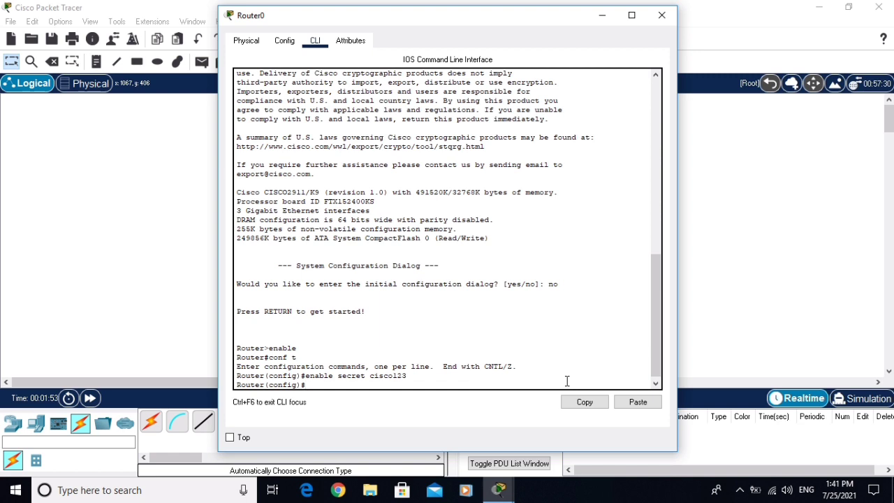
{"action": "type", "text": "hostnma"}
{"action": "key", "text": "BackSpace"}
{"action": "key", "text": "BackSpace"}
{"action": "type", "text": "ame"}
{"action": "type", "text": " R1"}
{"action": "key", "text": "Return"}
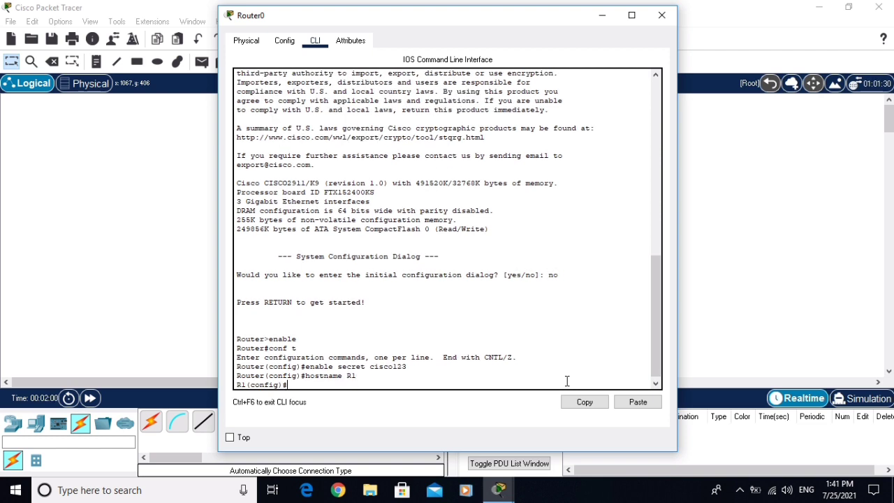
- Set the domain name to cisco.com and type the crypto key generate rsa command
{"action": "type", "text": "ip domai"}
{"action": "type", "text": "n-name"}
{"action": "type", "text": " cisco"}
{"action": "type", "text": ".com"}
{"action": "key", "text": "Return"}
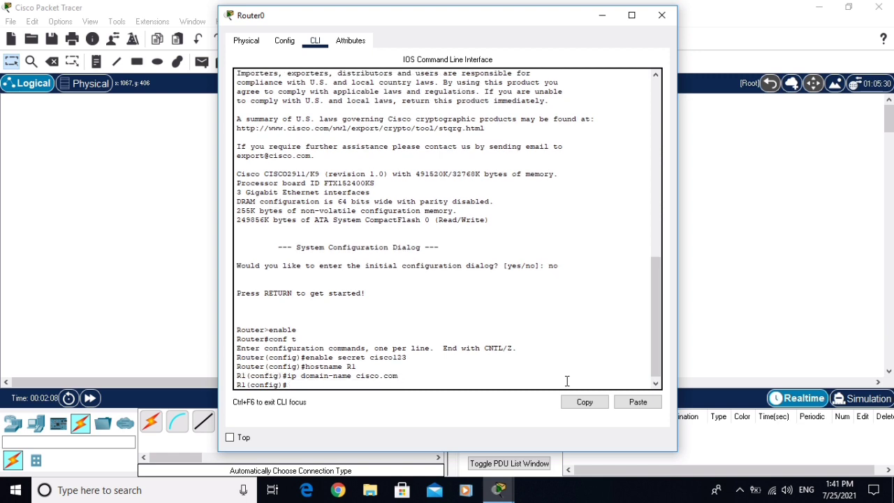
{"action": "type", "text": "cr"}
{"action": "type", "text": "ypto key"}
{"action": "type", "text": " gen"}
{"action": "type", "text": "erate rs"}
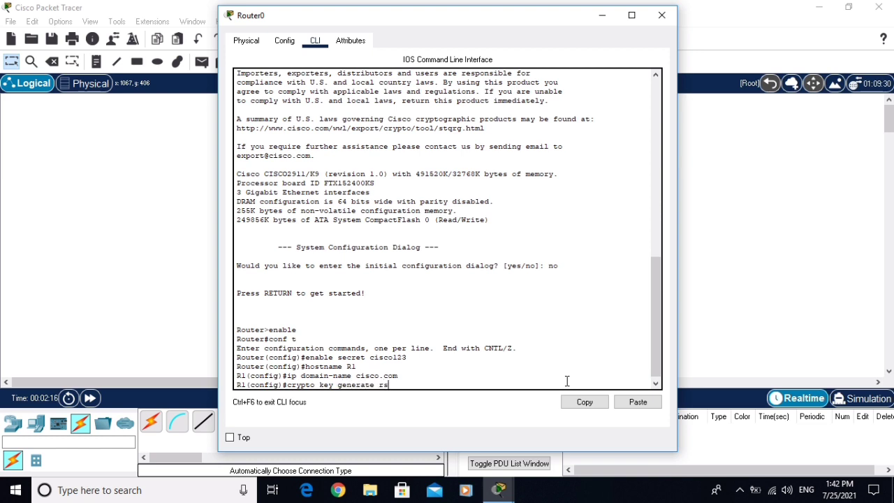
{"action": "type", "text": "a"}
- Generate RSA keys with a 1024-bit modulus, then enter ip ssh version 2
{"action": "key", "text": "Return"}
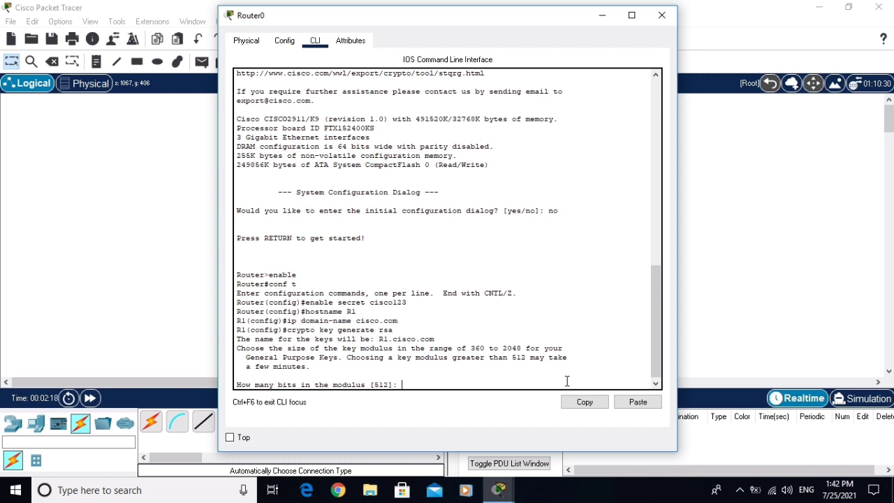
{"action": "type", "text": "102"}
{"action": "type", "text": "4"}
{"action": "key", "text": "Return"}
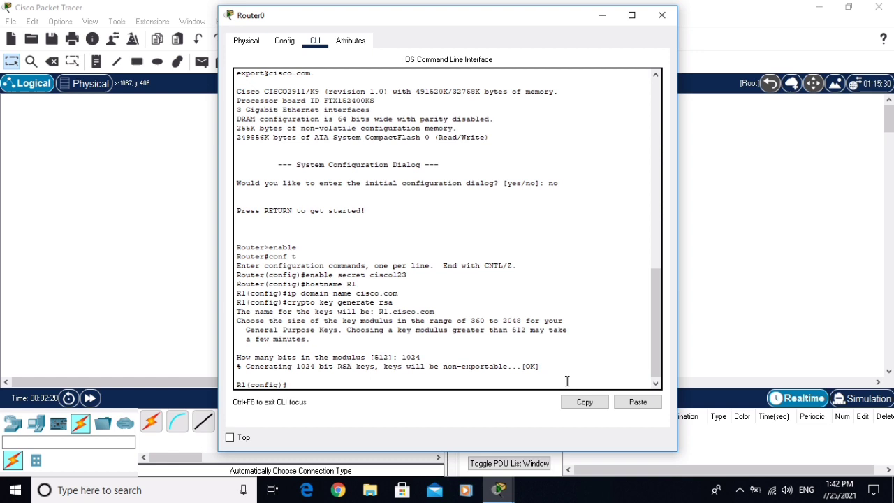
{"action": "type", "text": "ip s"}
{"action": "type", "text": "sh versi"}
{"action": "type", "text": "on 2"}
{"action": "key", "text": "Return"}
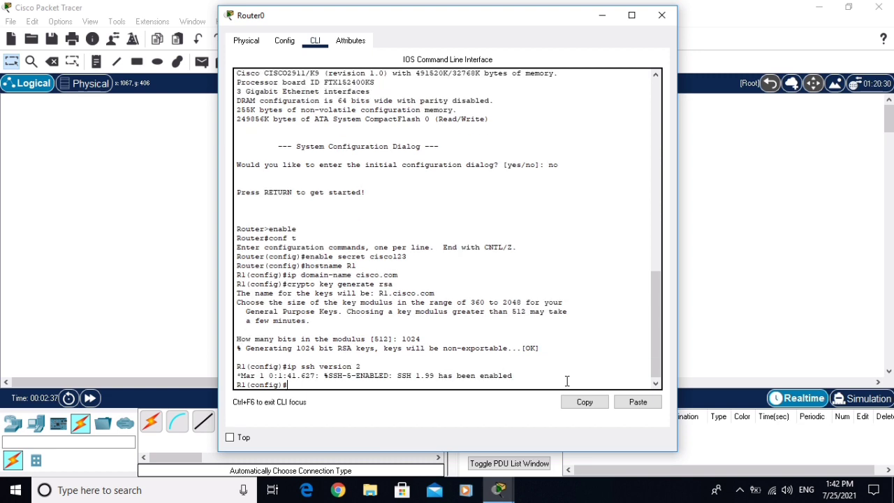
- Set vty lines 0–4 to transport input ssh and login local, then exit
{"action": "type", "text": "line vty 0 4"}
{"action": "key", "text": "Return"}
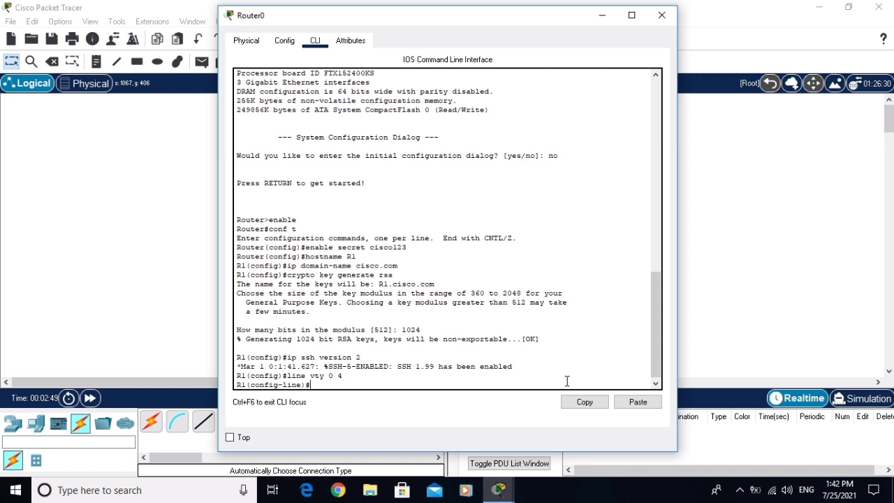
{"action": "type", "text": "tr"}
{"action": "type", "text": "ansport "}
{"action": "type", "text": "input"}
{"action": "type", "text": " ssh"}
{"action": "key", "text": "Return"}
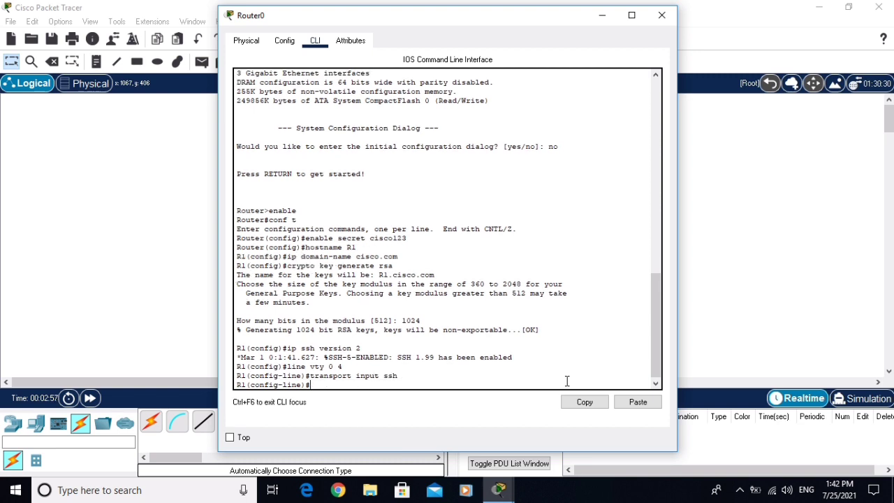
{"action": "type", "text": "loc"}
{"action": "key", "text": "BackSpace"}
{"action": "type", "text": "gi"}
{"action": "type", "text": "n loca"}
{"action": "type", "text": "l"}
{"action": "key", "text": "Return"}
{"action": "type", "text": "e"}
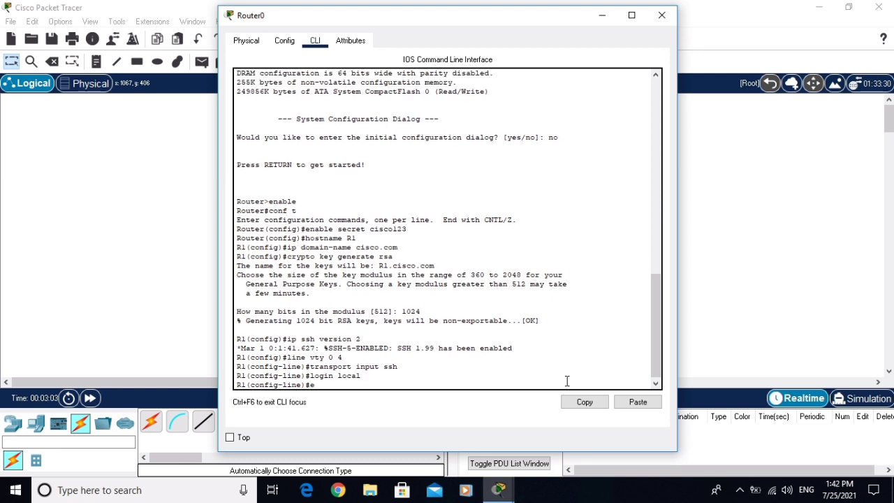
{"action": "type", "text": "xit"}
{"action": "key", "text": "Return"}
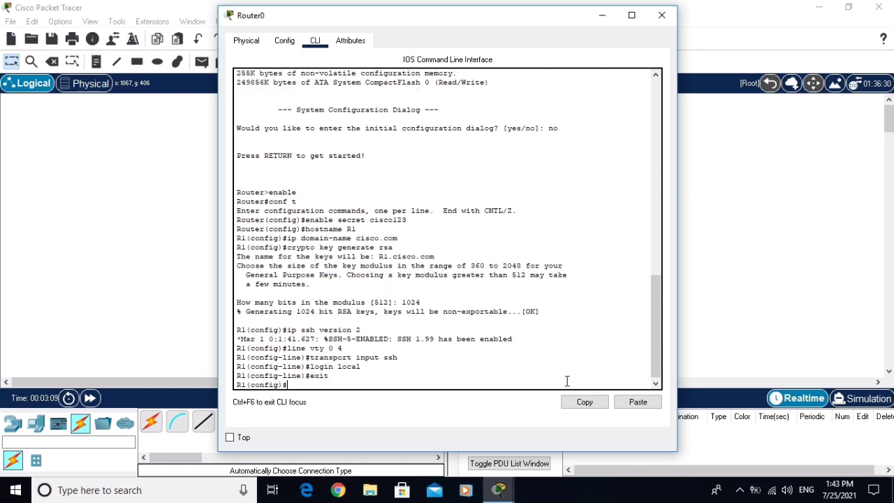
{"action": "type", "text": "username "}
{"action": "type", "text": "admin p"}
{"action": "type", "text": "assw"}
{"action": "type", "text": "ord "}
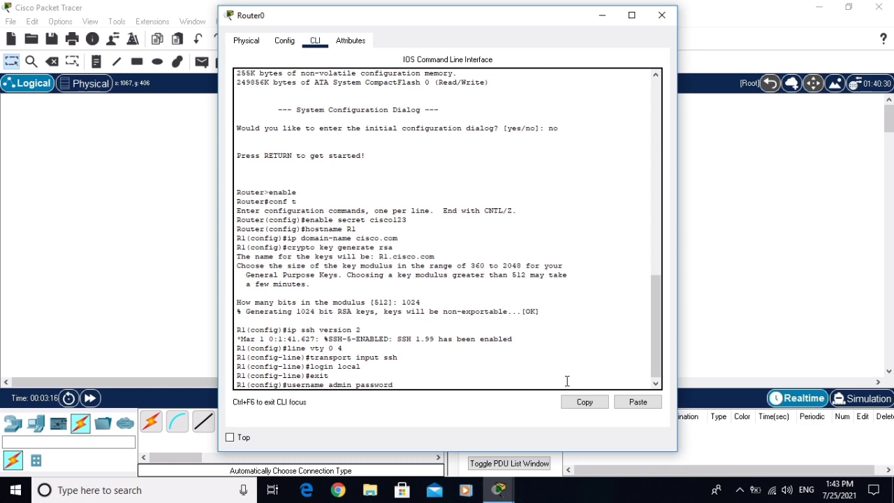
{"action": "type", "text": "adm"}
{"action": "type", "text": "in"}
{"action": "key", "text": "Return"}
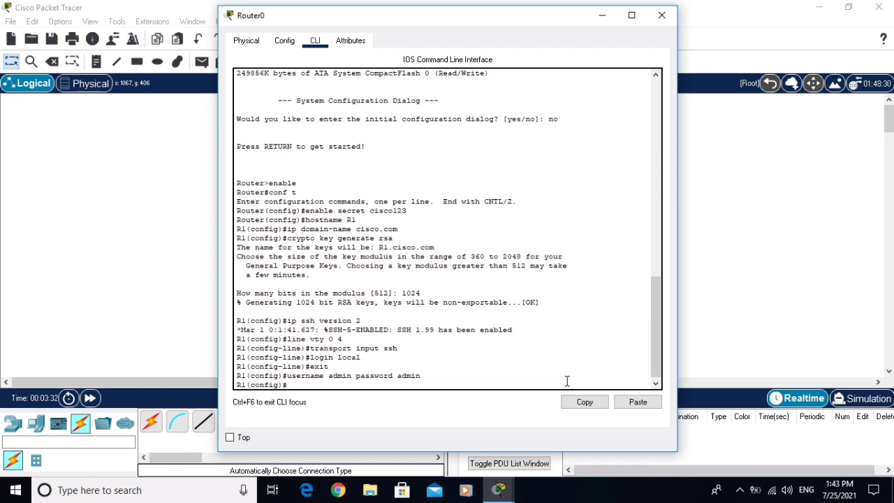
- Give G0/0 address 192.168.1.254 255.255.255.0 and bring it up with no shutdown
{"action": "type", "text": "interface"}
{"action": "type", "text": " g0/0"}
{"action": "key", "text": "Return"}
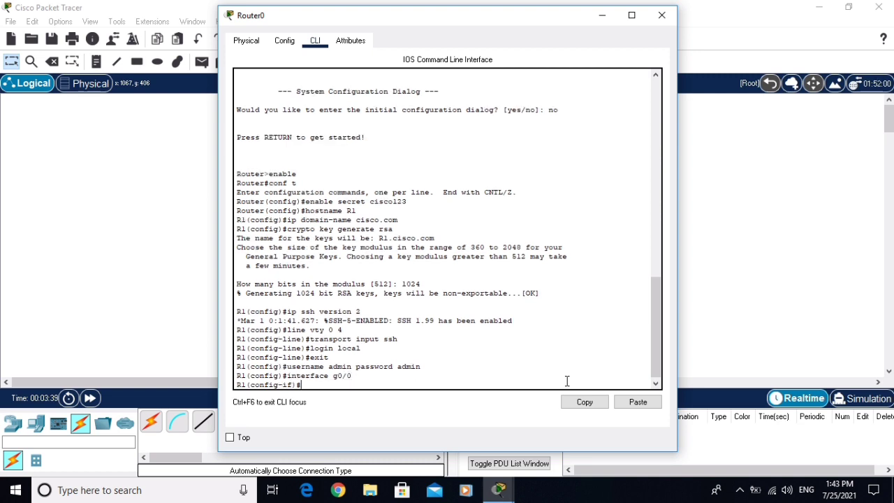
{"action": "type", "text": "p"}
{"action": "type", "text": " address "}
{"action": "type", "text": "192.1"}
{"action": "type", "text": "68.1"}
{"action": "type", "text": ".254 "}
{"action": "type", "text": "2"}
{"action": "type", "text": "55.25"}
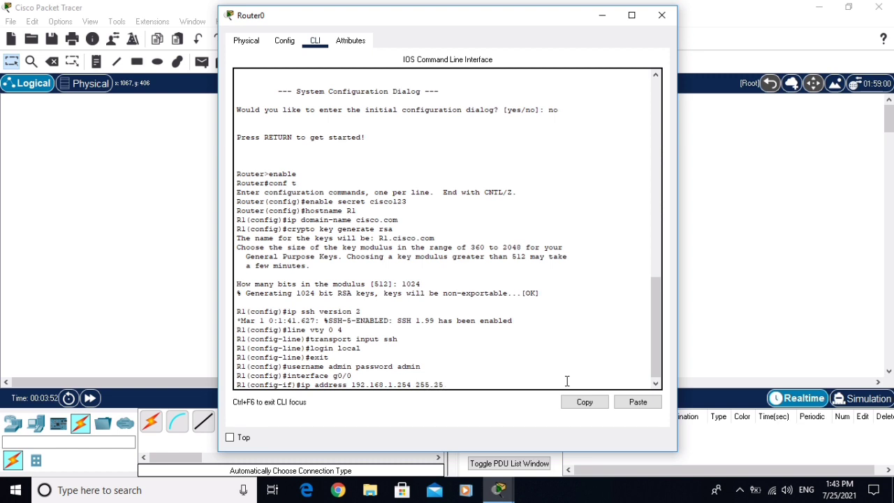
{"action": "type", "text": "5.255."}
{"action": "type", "text": "0"}
{"action": "key", "text": "Return"}
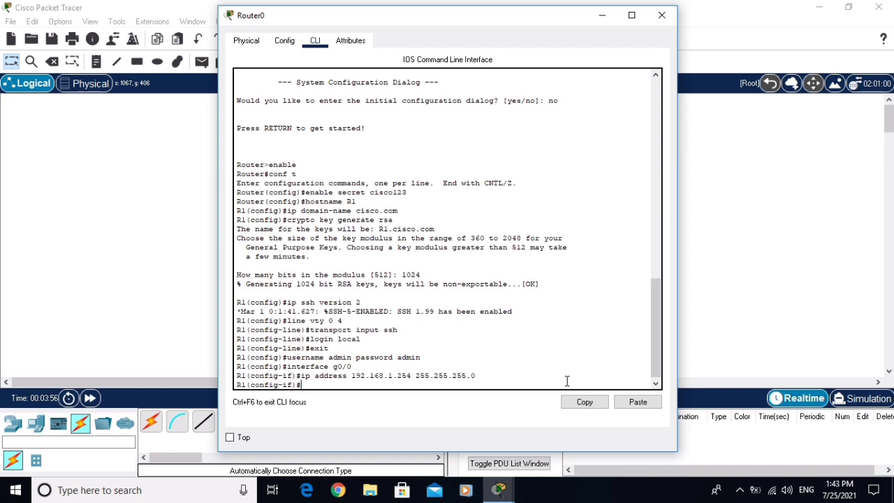
{"action": "type", "text": "no shutdo"}
{"action": "type", "text": "wn"}
{"action": "key", "text": "Return"}
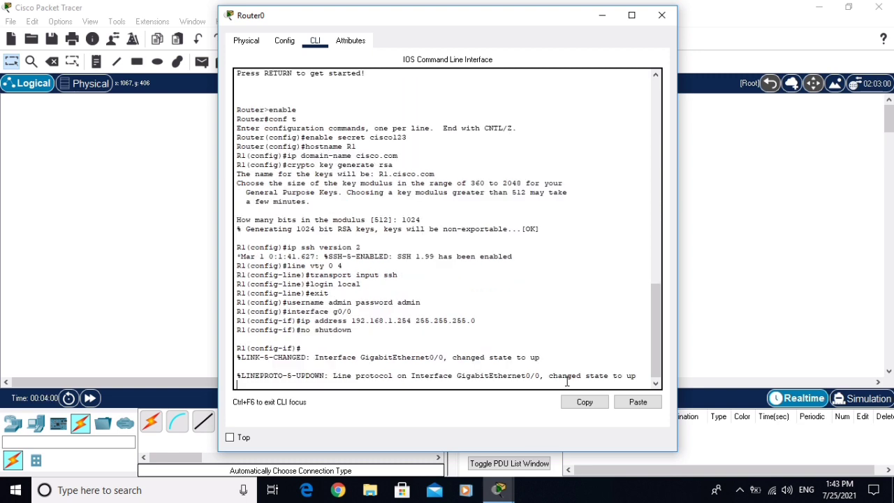
- Exit to privileged mode and save the configuration with write
{"action": "type", "text": "exit"}
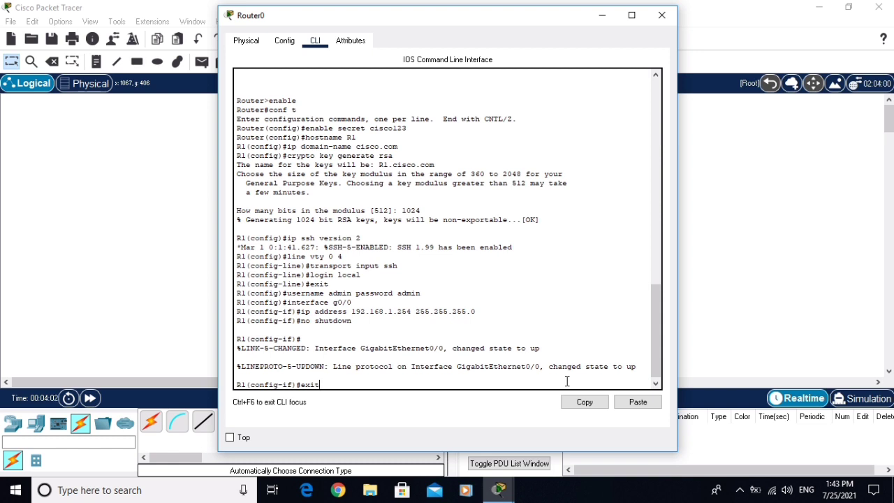
{"action": "key", "text": "Return"}
{"action": "type", "text": "exi"}
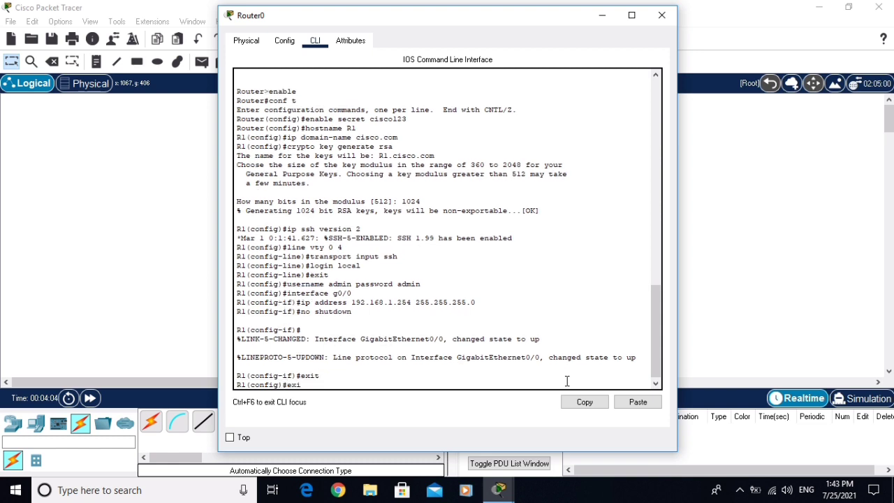
{"action": "type", "text": "t"}
{"action": "key", "text": "Return"}
{"action": "key", "text": "Return"}
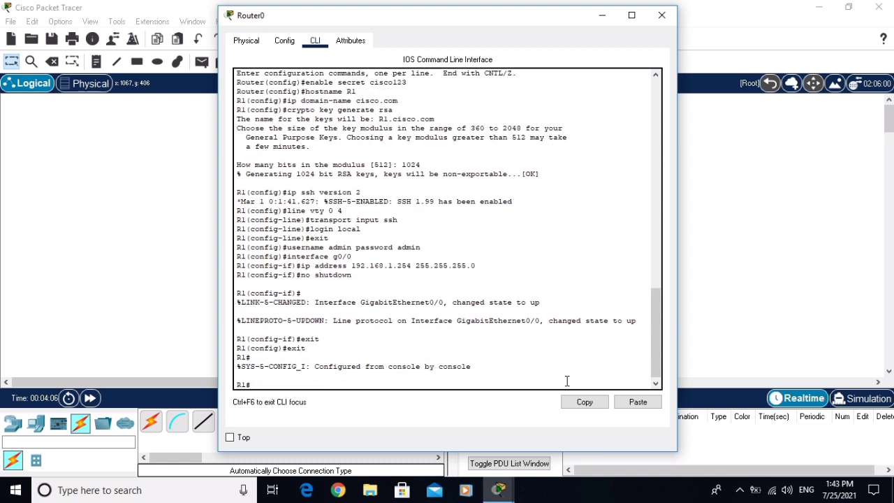
{"action": "type", "text": "write"}
{"action": "key", "text": "Return"}
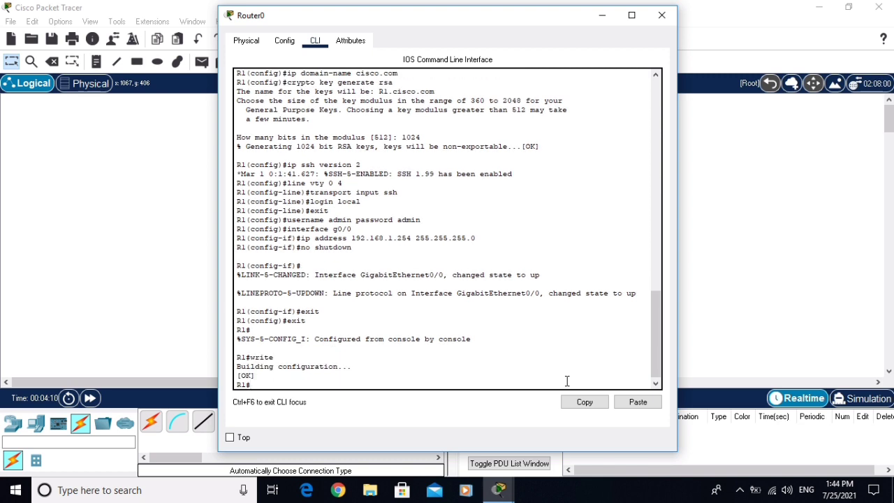
- Close Router0's window and bring up PC0's IP Configuration
{"action": "left_click", "coordinate": [662, 15]}
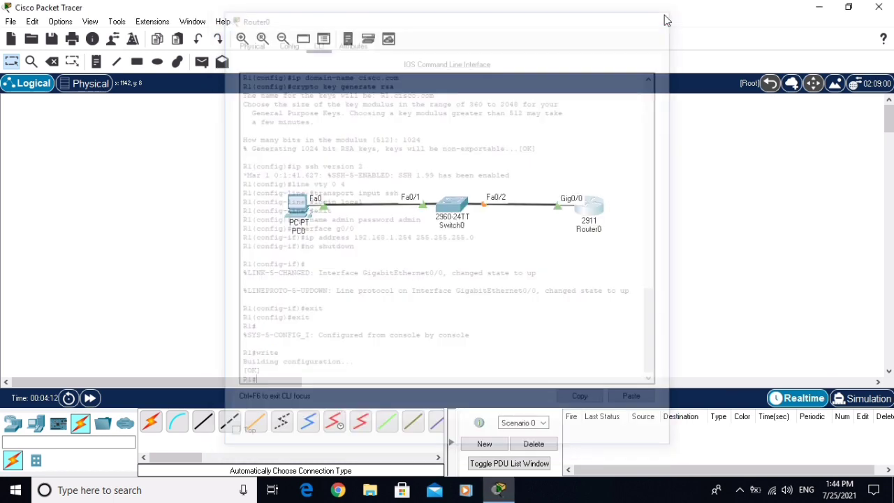
{"action": "left_click", "coordinate": [299, 204]}
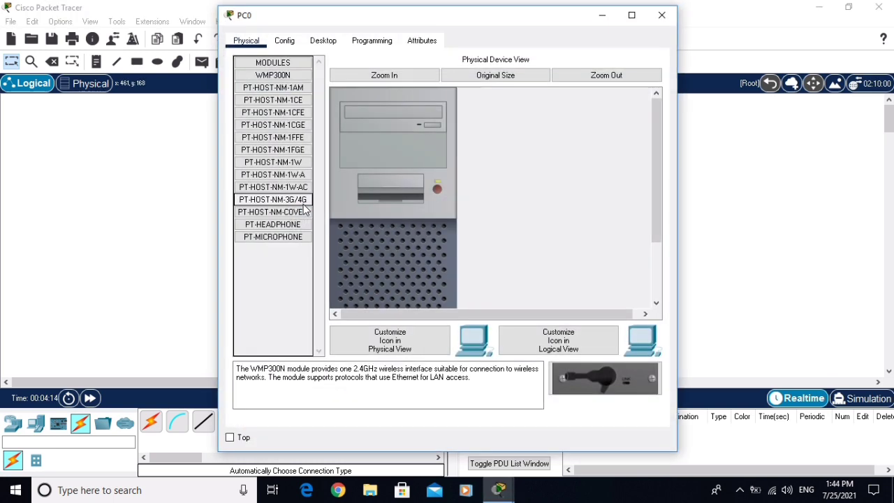
{"action": "left_click", "coordinate": [319, 42]}
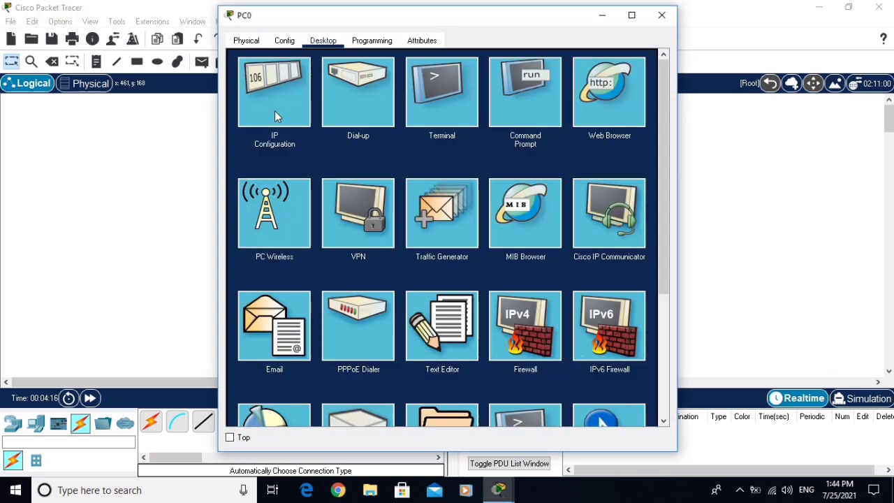
{"action": "left_click", "coordinate": [274, 110]}
- Enter IP 192.168.1.1, mask 255.255.255.0 and gateway 192.168.1.254
{"action": "left_click", "coordinate": [421, 133]}
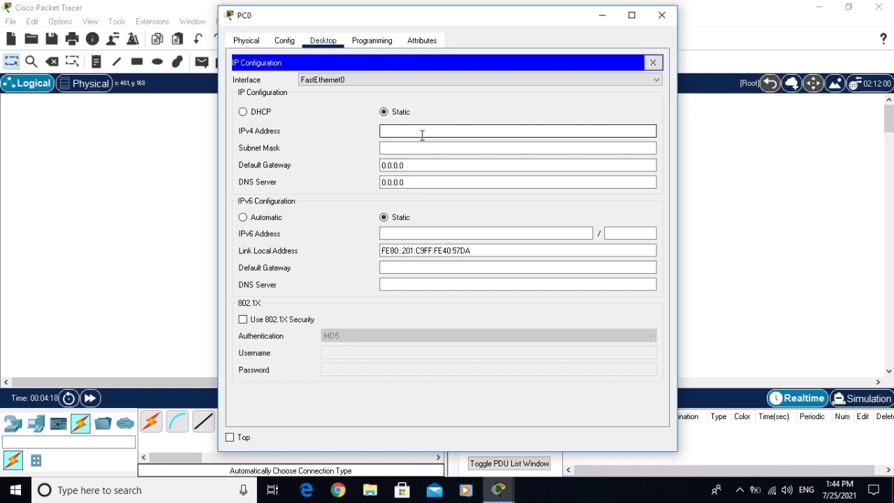
{"action": "type", "text": "192."}
{"action": "type", "text": "168"}
{"action": "type", "text": ".1."}
{"action": "type", "text": "1"}
{"action": "left_click", "coordinate": [422, 146]}
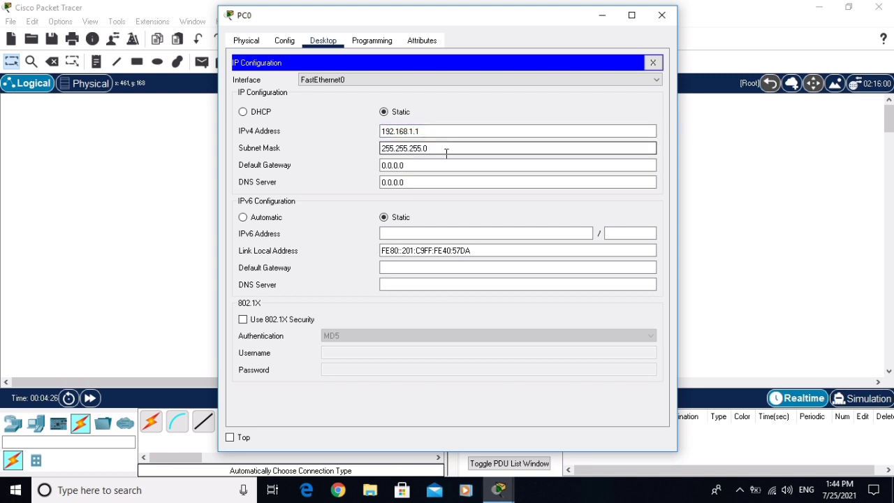
{"action": "double_click", "coordinate": [438, 164]}
{"action": "left_click", "coordinate": [439, 164]}
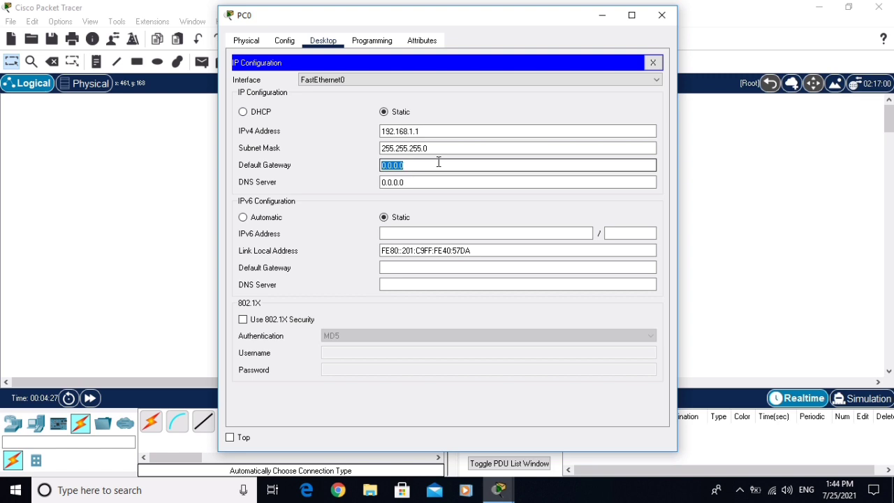
{"action": "type", "text": "192.1"}
{"action": "type", "text": "68.1"}
{"action": "type", "text": ".254"}
{"action": "left_click", "coordinate": [425, 182]}
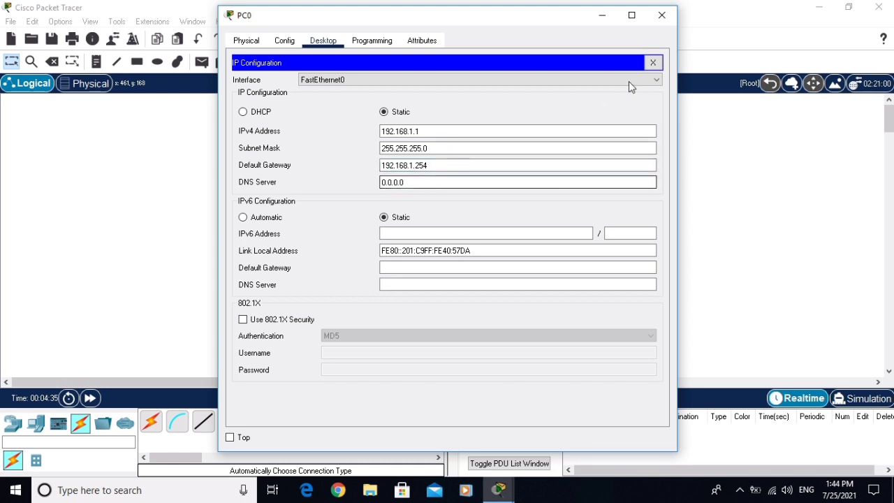
{"action": "left_click", "coordinate": [652, 64]}
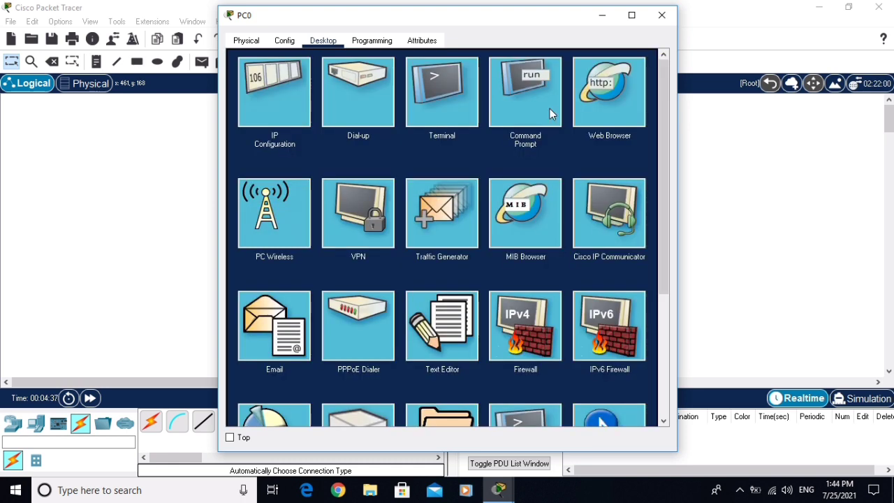
- From PC0's command prompt, SSH to 192.168.1.254 as admin with the password
{"action": "left_click", "coordinate": [525, 90]}
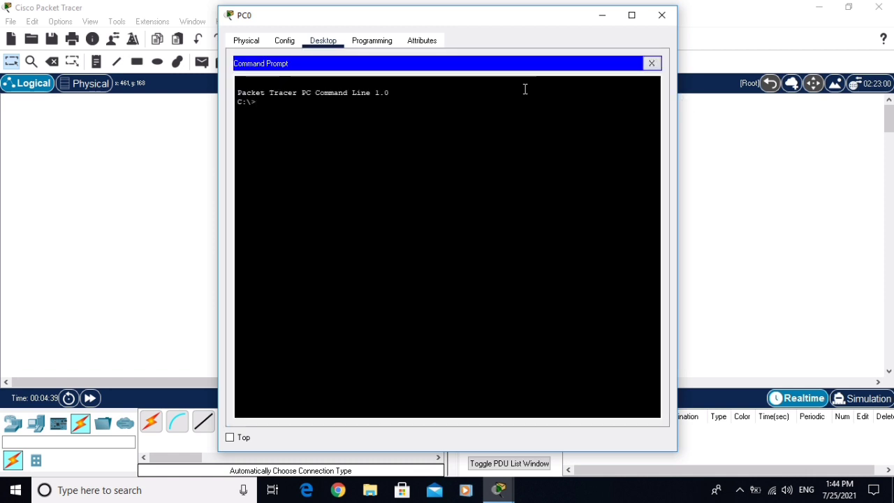
{"action": "type", "text": "s"}
{"action": "type", "text": "sh -l a"}
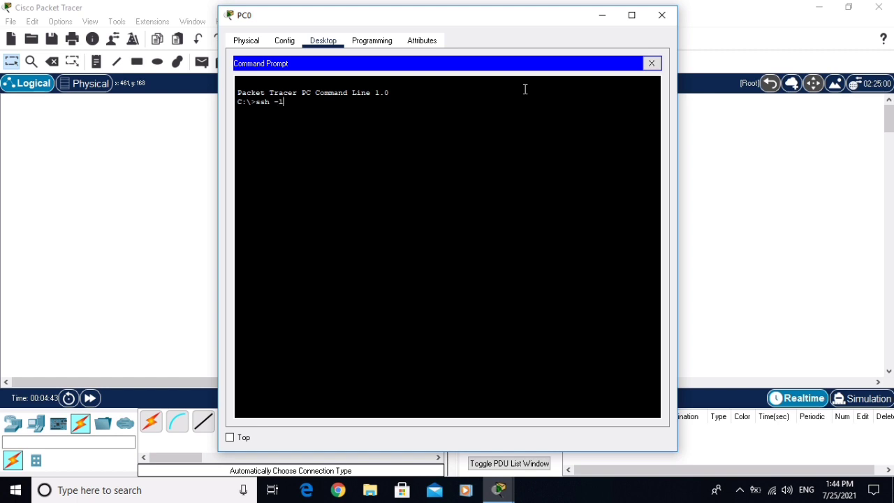
{"action": "type", "text": "d"}
{"action": "type", "text": "min 19"}
{"action": "type", "text": "2.16"}
{"action": "type", "text": "8.1.2"}
{"action": "type", "text": "54"}
{"action": "key", "text": "Return"}
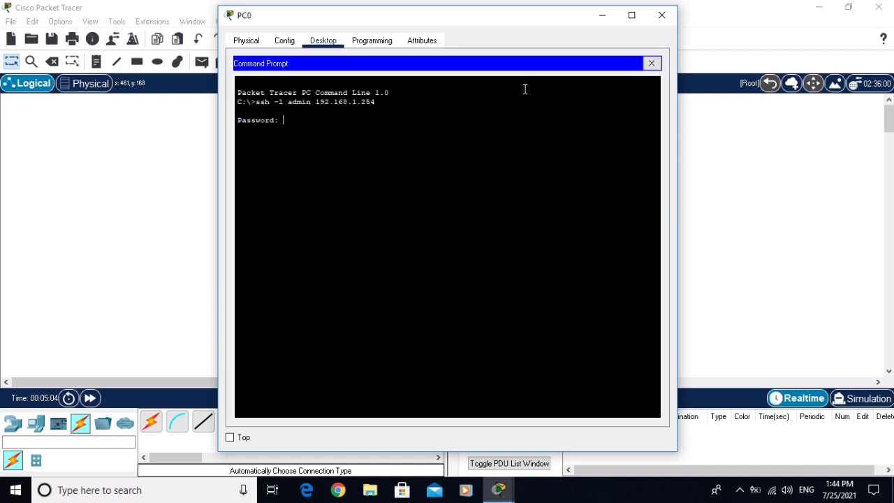
{"action": "key", "text": "Return"}
- Enter privileged mode with the enable secret, then conf t on R1
{"action": "type", "text": "e"}
{"action": "type", "text": "nable"}
{"action": "key", "text": "Return"}
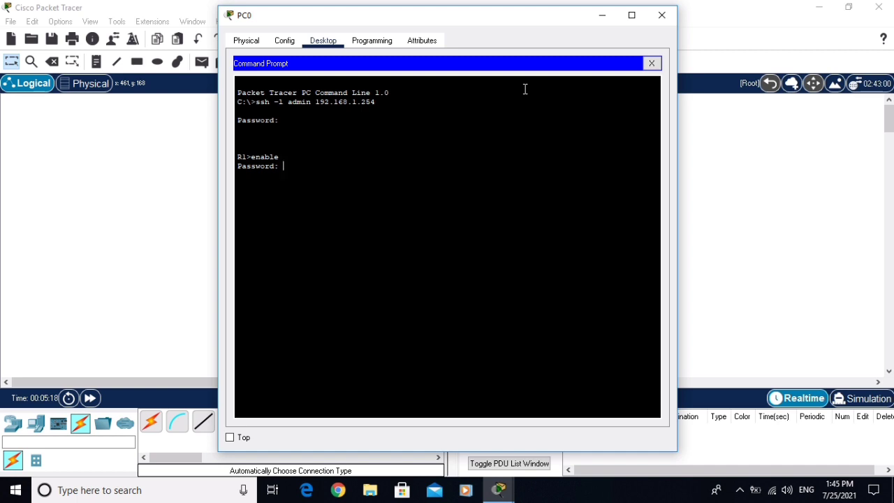
{"action": "key", "text": "Return"}
{"action": "type", "text": "conf t"}
{"action": "key", "text": "Return"}
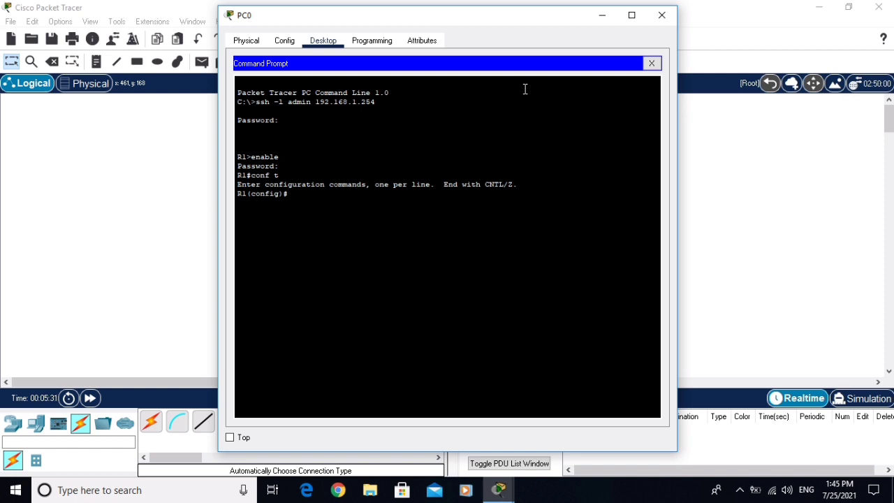
- Exit to the privileged prompt and run 'show ip interface brief', checking Gig0/0 at 192.168.1.254 is up
{"action": "type", "text": "exit"}
{"action": "key", "text": "Return"}
{"action": "type", "text": "show"}
{"action": "type", "text": " ip interf"}
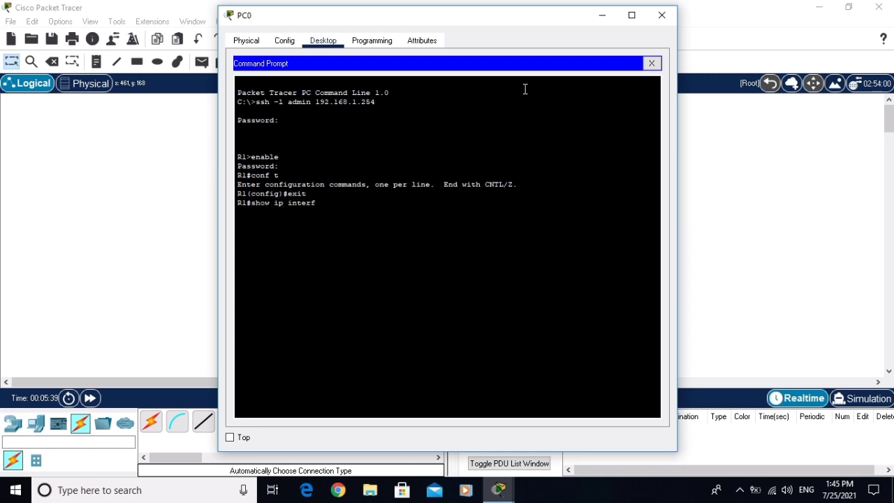
{"action": "type", "text": "ace br"}
{"action": "type", "text": "ief"}
{"action": "key", "text": "Return"}
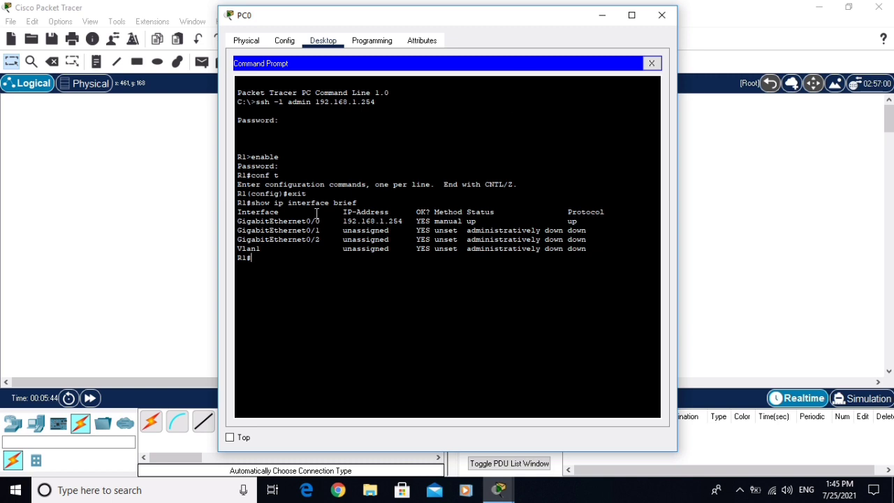
{"action": "left_click_drag", "start_coordinate": [264, 249], "coordinate": [229, 226]}
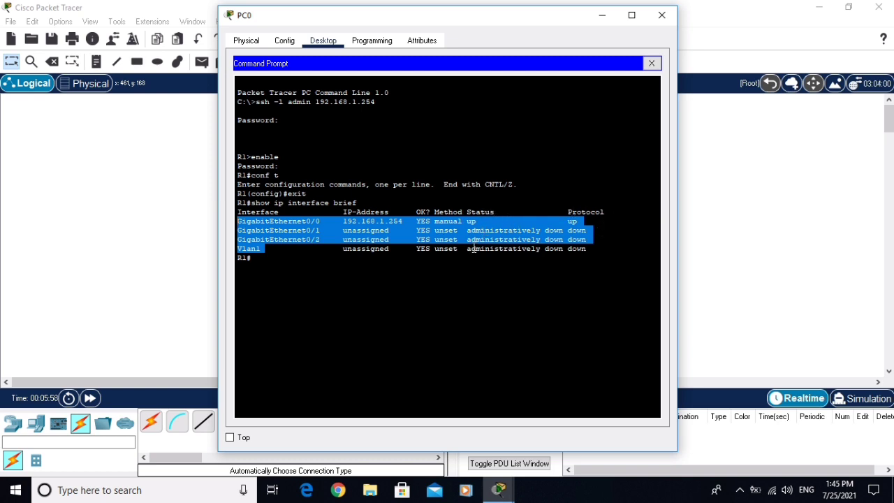
{"action": "left_click", "coordinate": [300, 260]}
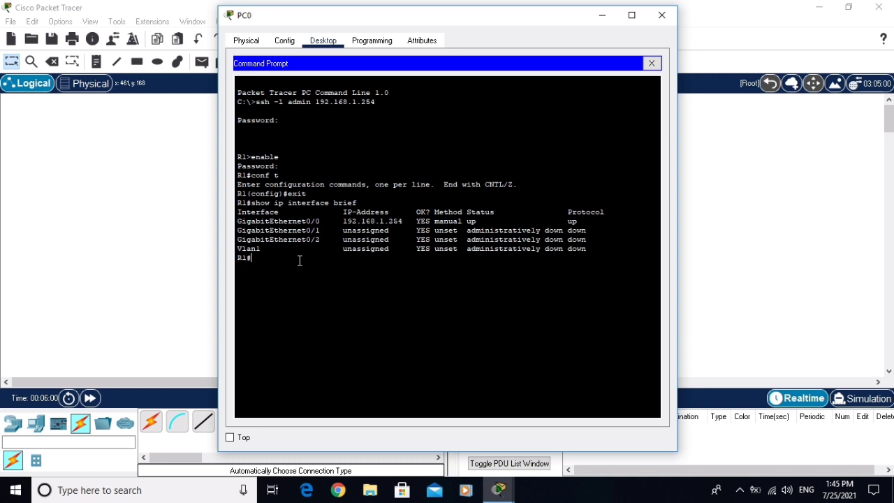